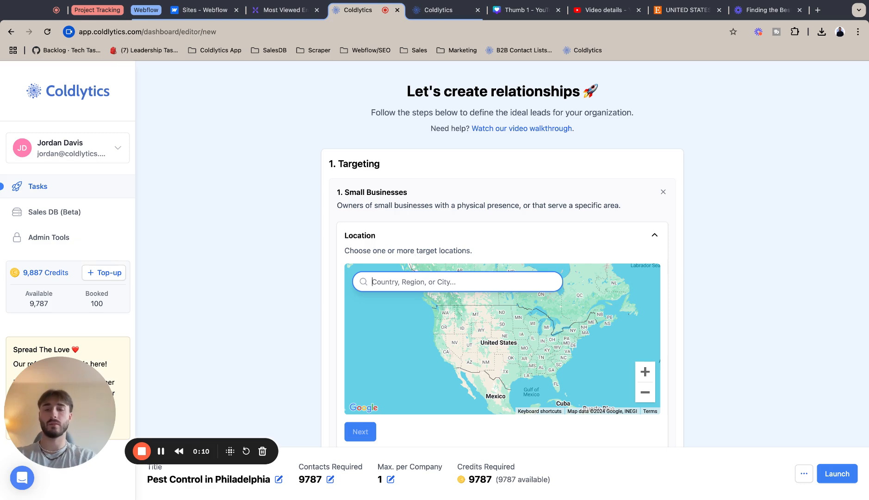
- Add Philadelphia, PA, USA with a 25-mile radius as the target location and continue to the industry settings
{"action": "type", "text": "Phi"}
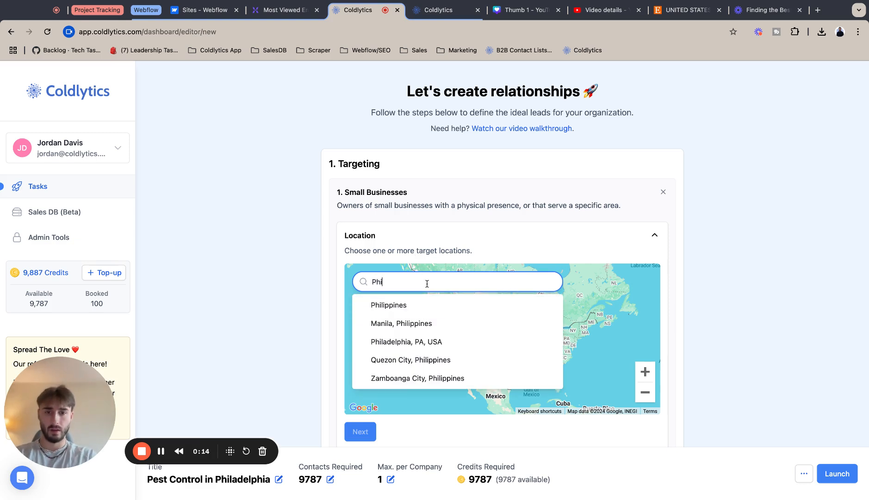
{"action": "left_click", "coordinate": [422, 343]}
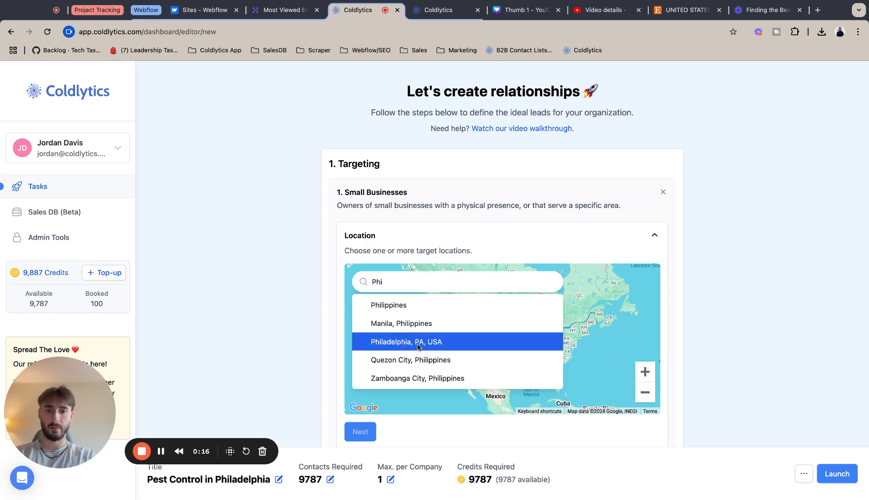
{"action": "left_click", "coordinate": [592, 280]}
{"action": "left_click", "coordinate": [592, 279]}
{"action": "left_click", "coordinate": [592, 280]}
{"action": "left_click", "coordinate": [592, 279]}
{"action": "left_click", "coordinate": [592, 279]}
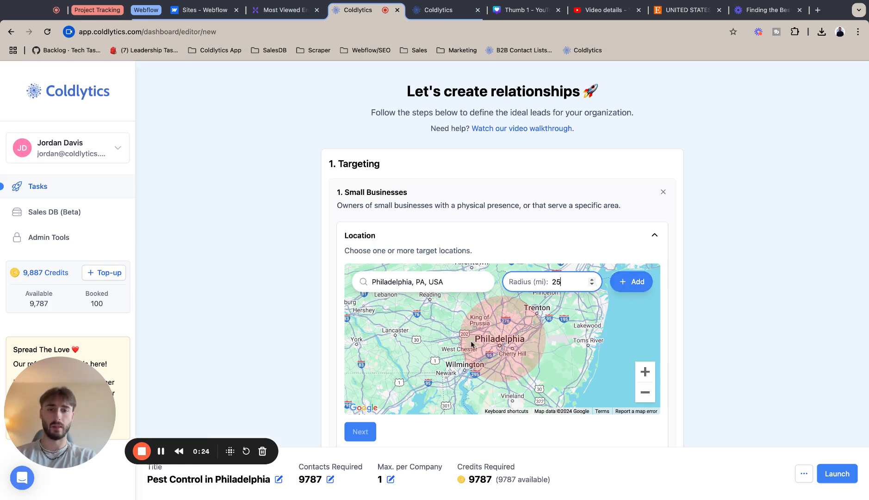
{"action": "left_click", "coordinate": [636, 282]}
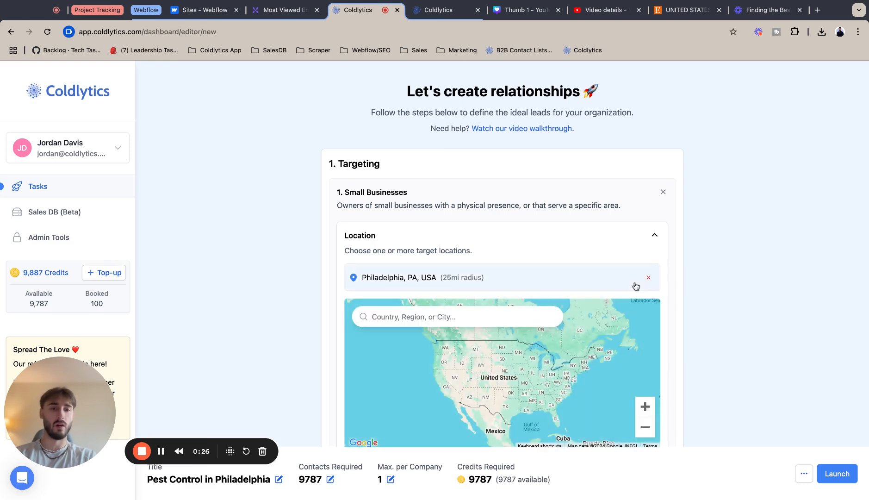
{"action": "scroll", "coordinate": [635, 283], "scroll_direction": "down", "scroll_amount": 2}
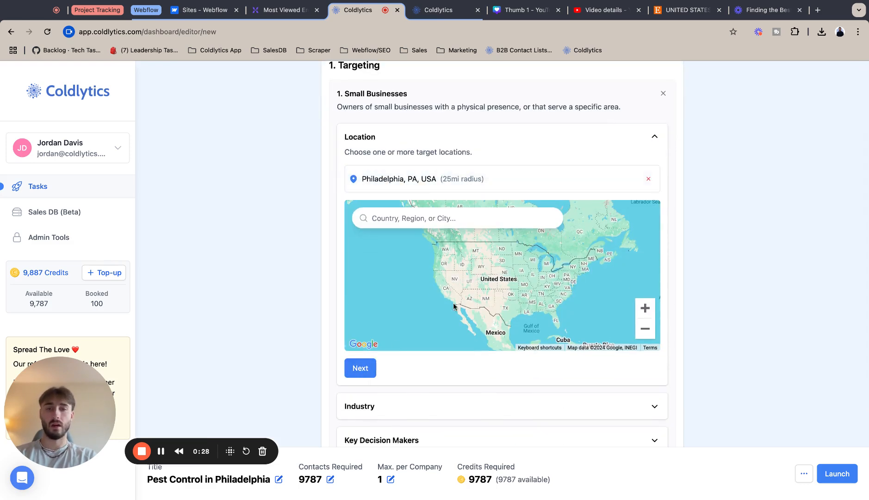
{"action": "left_click", "coordinate": [358, 373]}
- Add "Pest Control" as the industry search term and continue to the key decision makers
{"action": "type", "text": "P"}
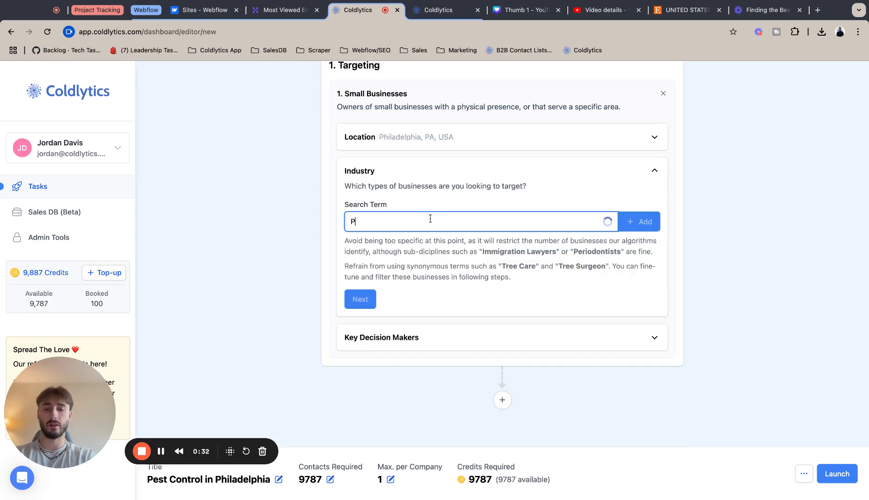
{"action": "type", "text": "est Control"}
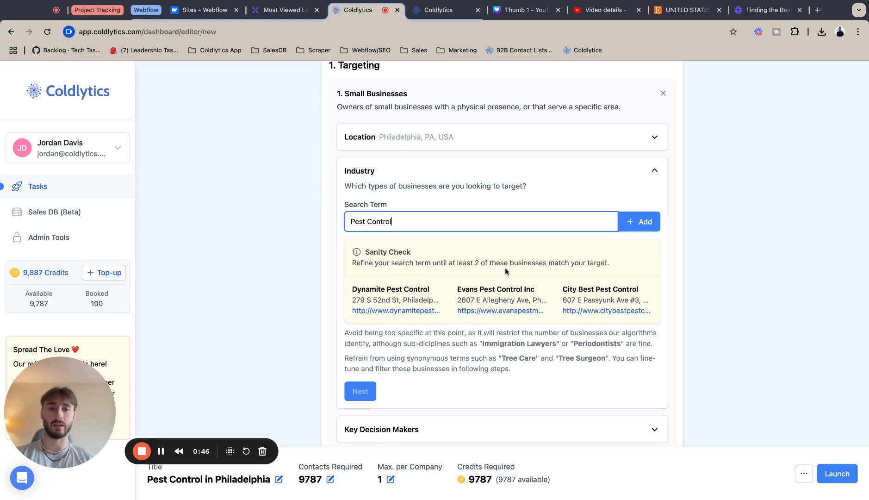
{"action": "left_click", "coordinate": [646, 222]}
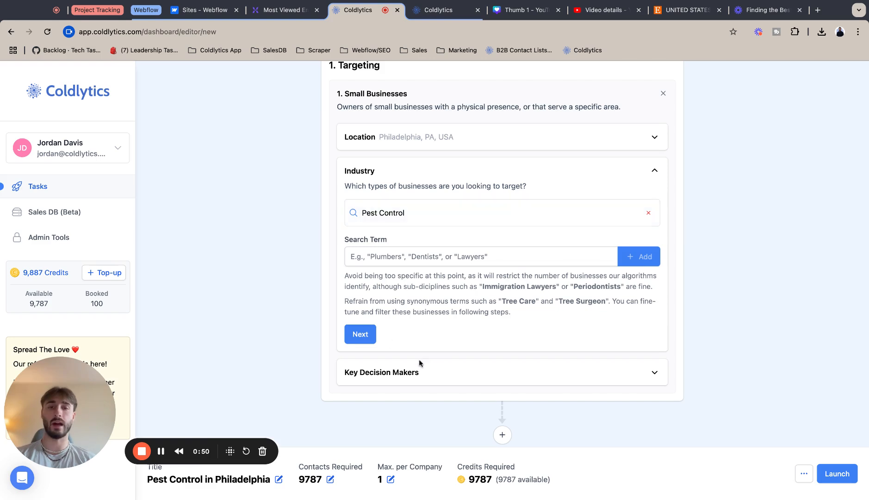
{"action": "left_click", "coordinate": [360, 334]}
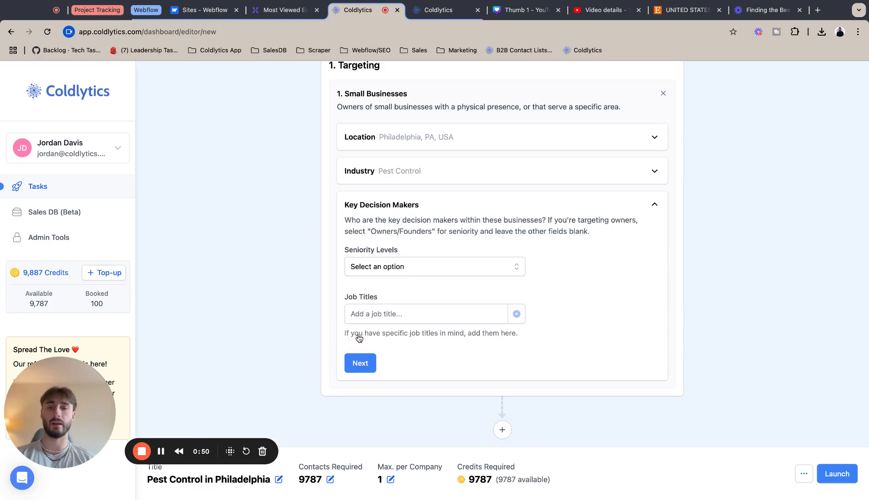
- Set the decision makers' seniority levels to Owners/Founders and Directors & Executives, and finish the targeting section
{"action": "left_click", "coordinate": [389, 273]}
{"action": "left_click", "coordinate": [389, 287]}
{"action": "left_click", "coordinate": [389, 288]}
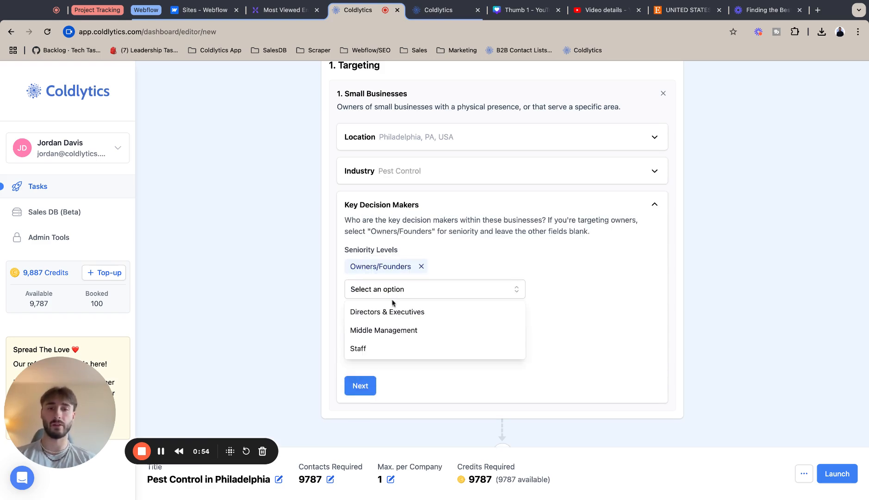
{"action": "left_click", "coordinate": [394, 309]}
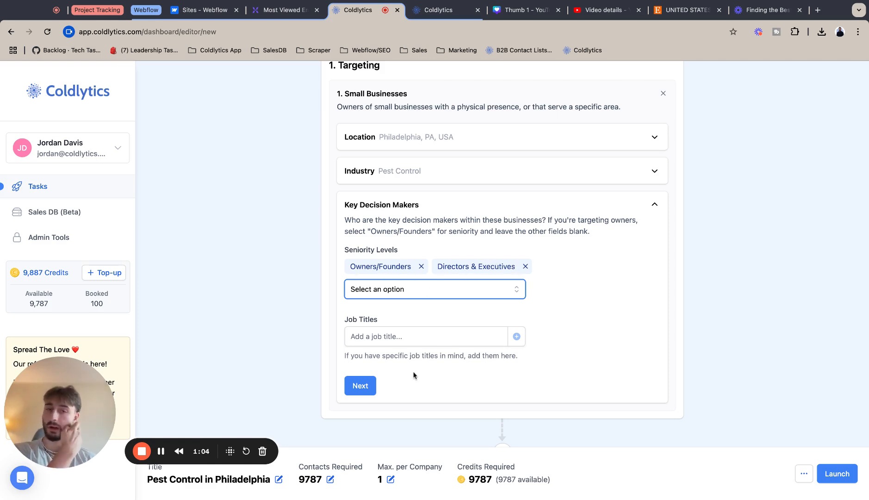
{"action": "left_click", "coordinate": [346, 386]}
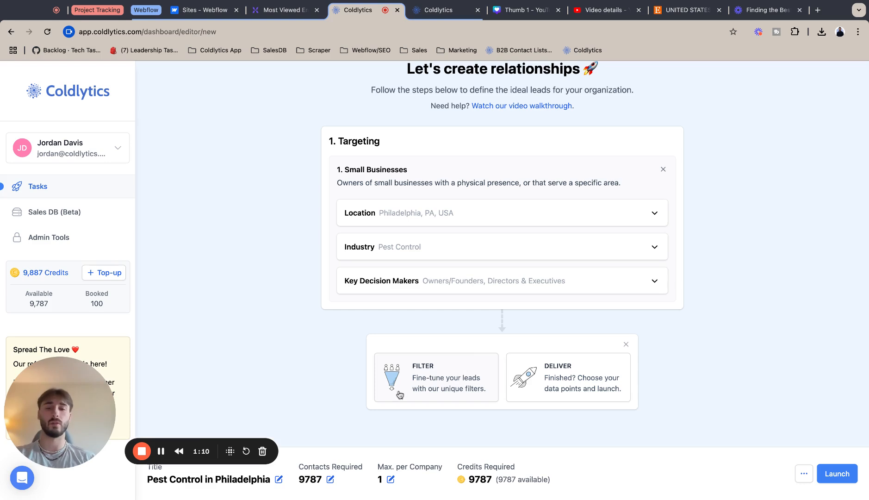
- Add a filter stage that uses the firmographic Google review count and score filter
{"action": "left_click", "coordinate": [422, 366]}
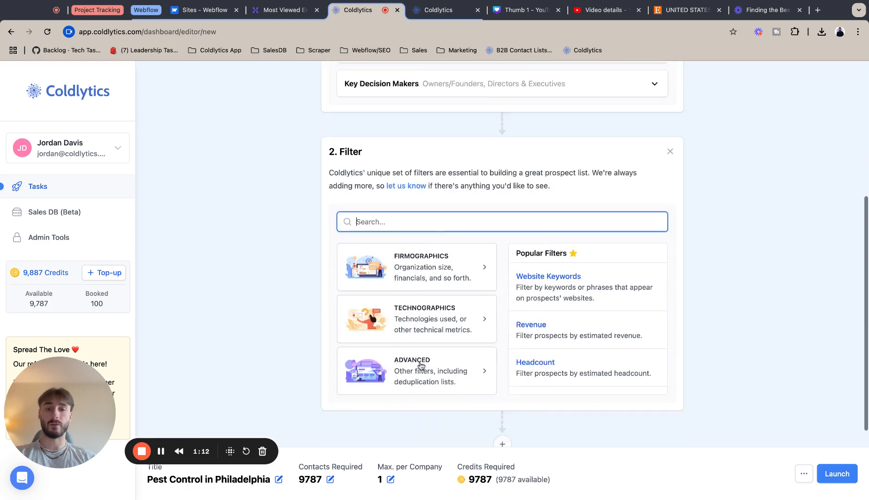
{"action": "left_click", "coordinate": [431, 236]}
{"action": "scroll", "coordinate": [435, 296], "scroll_direction": "down", "scroll_amount": 2}
{"action": "scroll", "coordinate": [436, 302], "scroll_direction": "down", "scroll_amount": 2}
{"action": "left_click", "coordinate": [384, 331]}
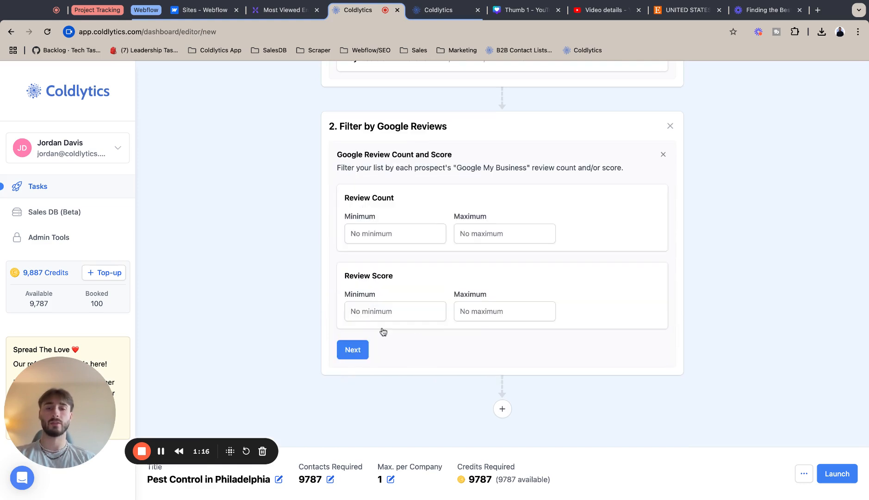
- Set the Google review score range to a minimum of 3 and a maximum of 5
{"action": "left_click", "coordinate": [367, 312]}
{"action": "type", "text": "3"}
{"action": "left_click", "coordinate": [485, 314]}
{"action": "type", "text": "5"}
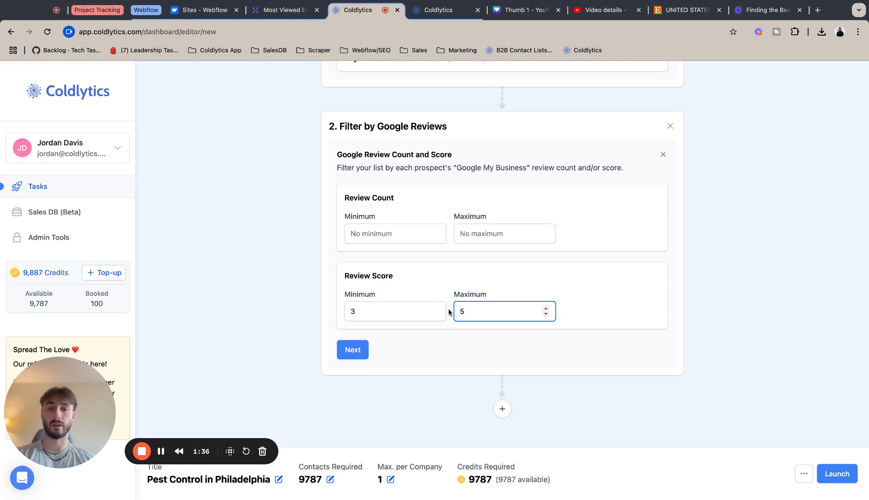
{"action": "left_click", "coordinate": [406, 310]}
{"action": "left_click", "coordinate": [489, 315]}
{"action": "left_click", "coordinate": [401, 315]}
{"action": "left_click", "coordinate": [500, 317]}
{"action": "left_click", "coordinate": [384, 320]}
{"action": "left_click", "coordinate": [485, 311]}
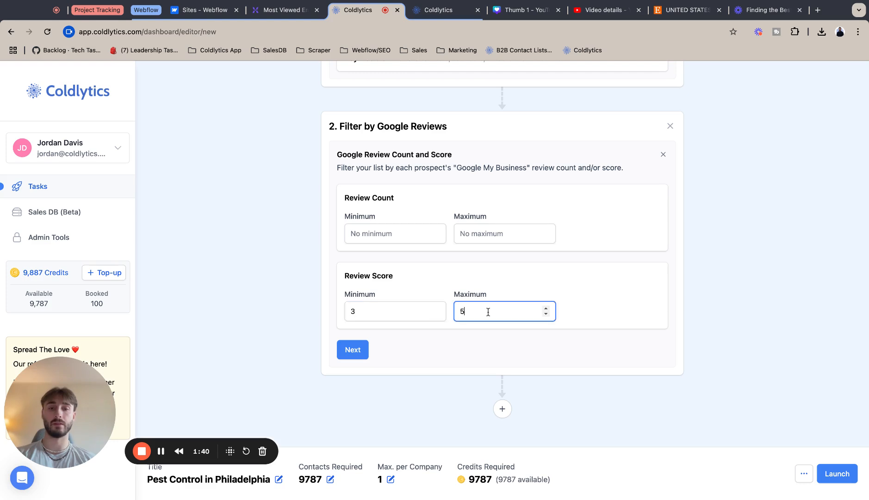
{"action": "left_click", "coordinate": [405, 307]}
{"action": "left_click", "coordinate": [472, 311]}
{"action": "left_click", "coordinate": [393, 311]}
{"action": "left_click", "coordinate": [472, 313]}
{"action": "left_click", "coordinate": [387, 310]}
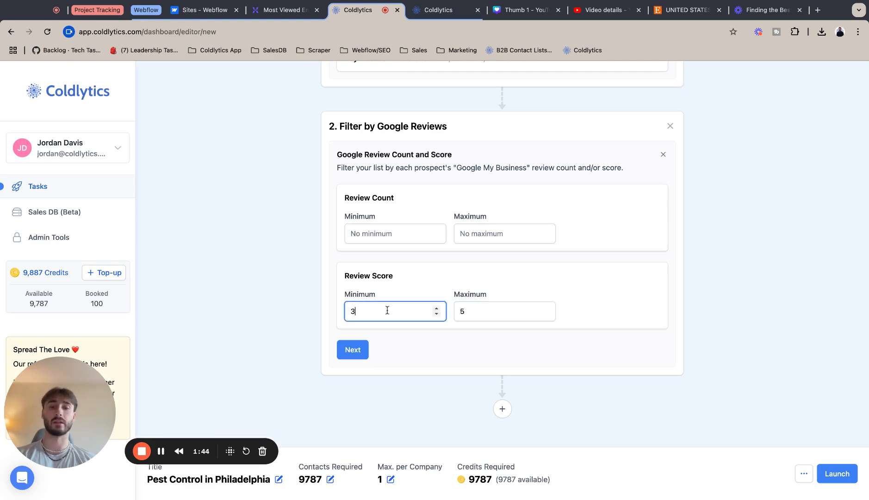
{"action": "left_click", "coordinate": [507, 311]}
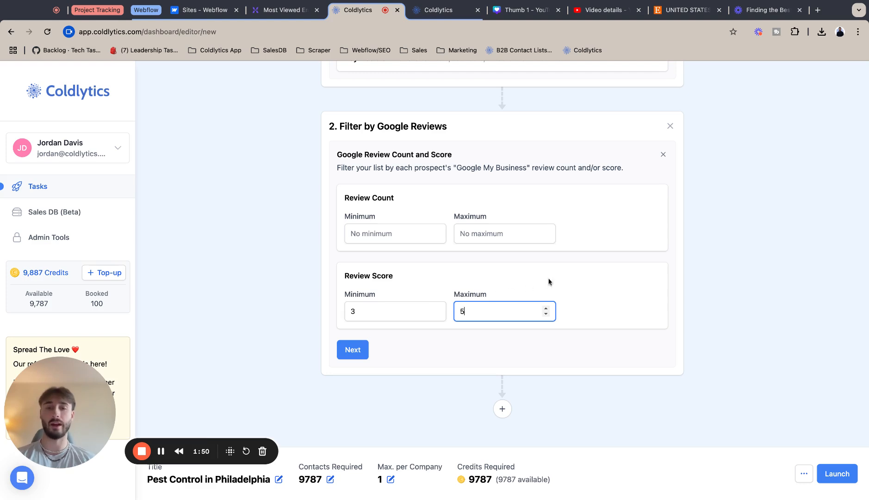
- Save the Google reviews filter and add a firmographic filter for Google Maps Search Position
{"action": "left_click", "coordinate": [357, 348]}
{"action": "left_click", "coordinate": [373, 365]}
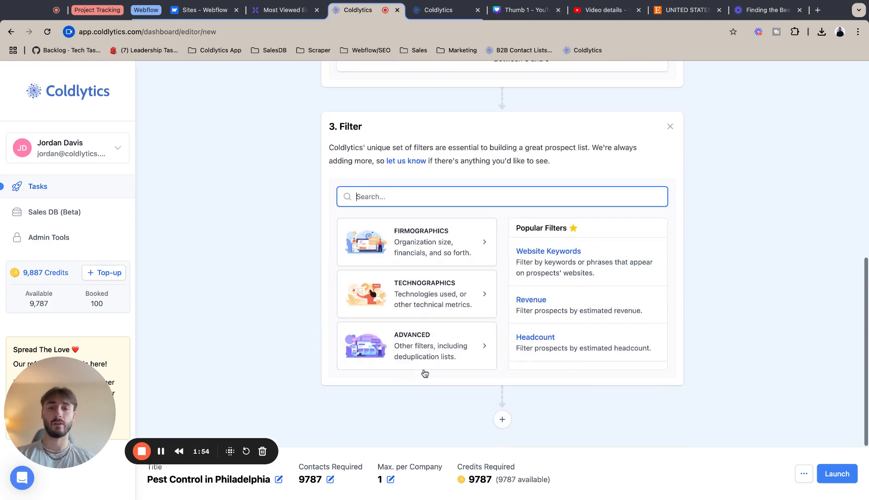
{"action": "left_click", "coordinate": [443, 236]}
{"action": "scroll", "coordinate": [436, 308], "scroll_direction": "down", "scroll_amount": 2}
{"action": "scroll", "coordinate": [435, 309], "scroll_direction": "down", "scroll_amount": 3}
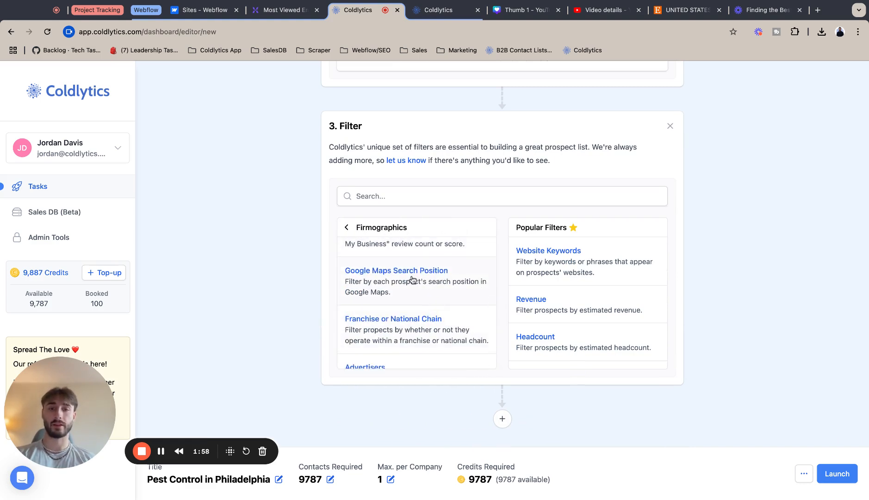
{"action": "left_click", "coordinate": [413, 280]}
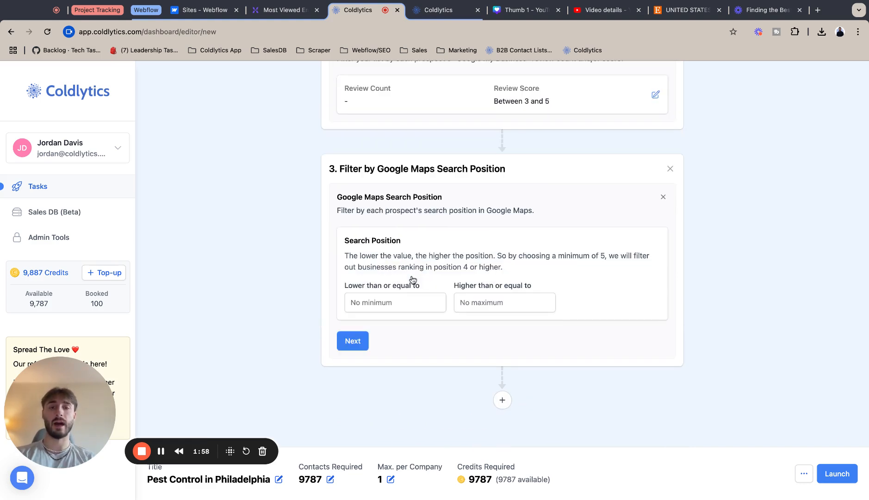
- Limit the Google Maps search position to between 6 and 15 and save the filter
{"action": "left_click", "coordinate": [393, 303]}
{"action": "type", "text": "6"}
{"action": "left_click", "coordinate": [490, 298]}
{"action": "type", "text": "15"}
{"action": "left_click", "coordinate": [570, 257]}
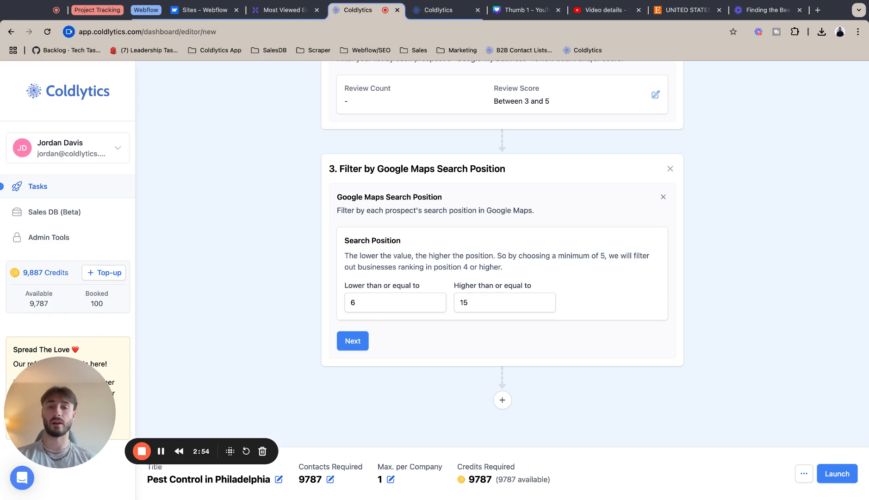
{"action": "left_click", "coordinate": [356, 343]}
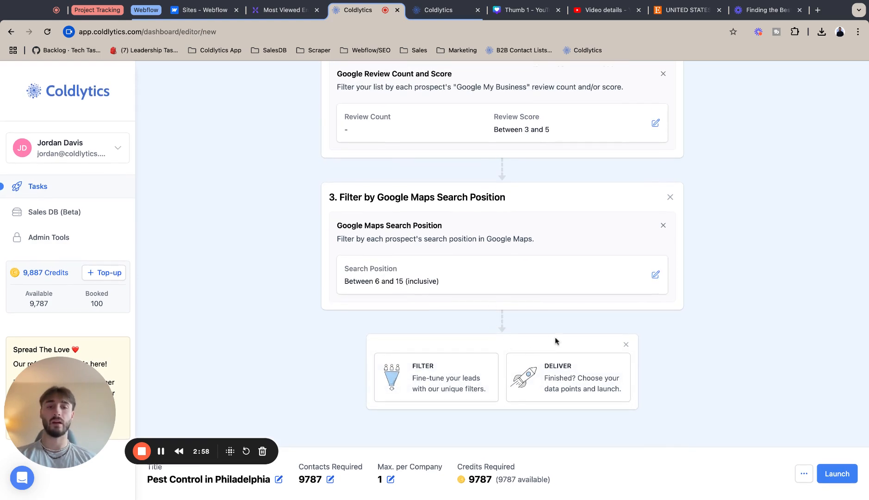
- Add the Deliver stage and reset its auto-selected data points to the defaults
{"action": "left_click", "coordinate": [570, 381]}
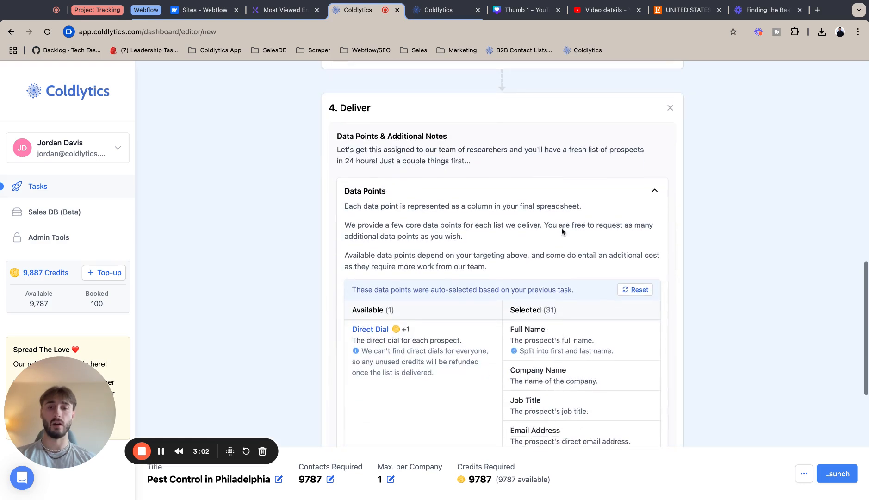
{"action": "scroll", "coordinate": [561, 228], "scroll_direction": "down", "scroll_amount": 1}
{"action": "left_click", "coordinate": [629, 244]}
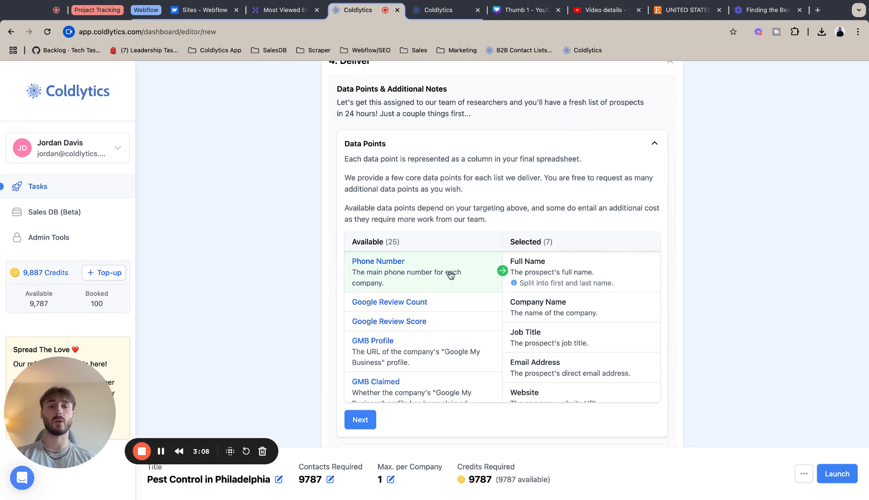
- Add the Phone Number, Google Review Count, Google Review Score, GMB Profile and GMB Claimed data points to the selection
{"action": "left_click", "coordinate": [429, 272]}
{"action": "left_click", "coordinate": [421, 267]}
{"action": "left_click", "coordinate": [416, 266]}
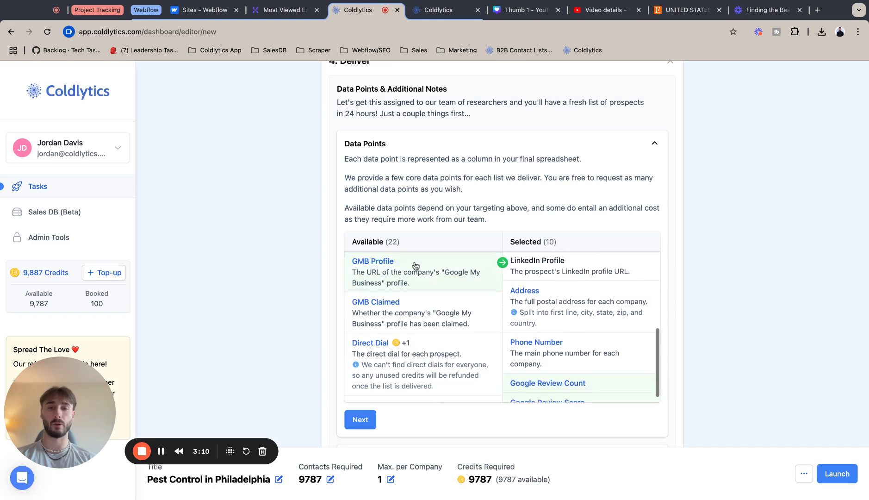
{"action": "left_click", "coordinate": [416, 265]}
{"action": "left_click", "coordinate": [412, 266]}
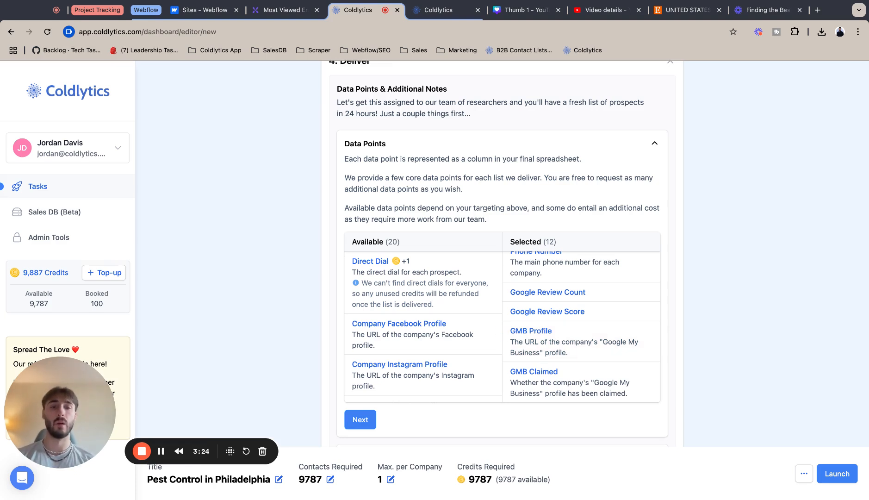
- Add the company Facebook, Instagram, LinkedIn, TikTok and Twitter profile data points to the selection
{"action": "scroll", "coordinate": [463, 335], "scroll_direction": "down", "scroll_amount": 2}
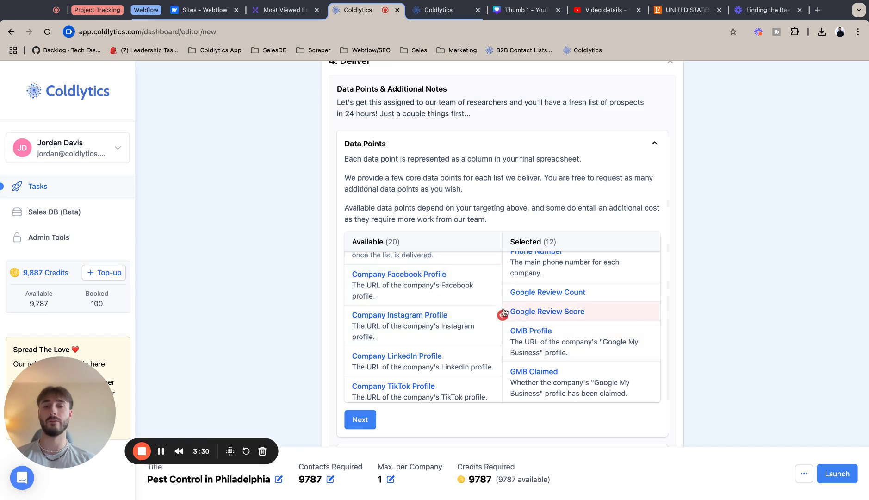
{"action": "left_click", "coordinate": [450, 292]}
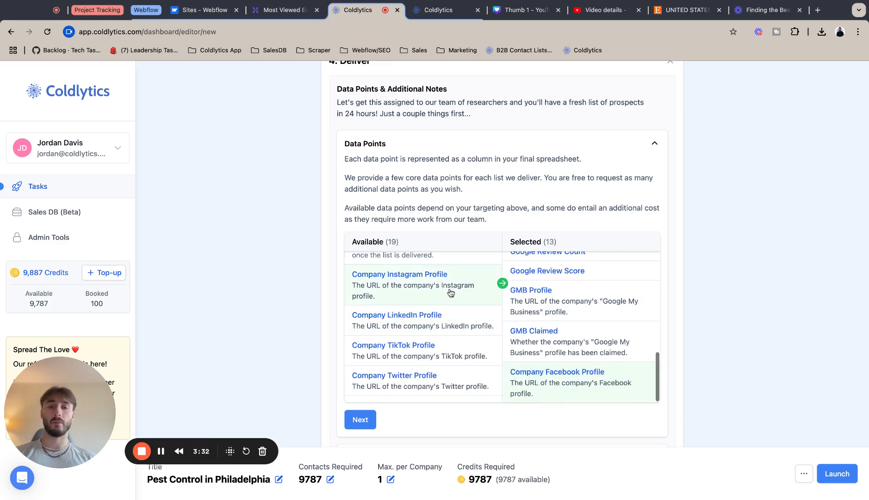
{"action": "left_click", "coordinate": [450, 292]}
{"action": "left_click", "coordinate": [450, 292]}
{"action": "left_click", "coordinate": [450, 292]}
{"action": "left_click", "coordinate": [450, 292]}
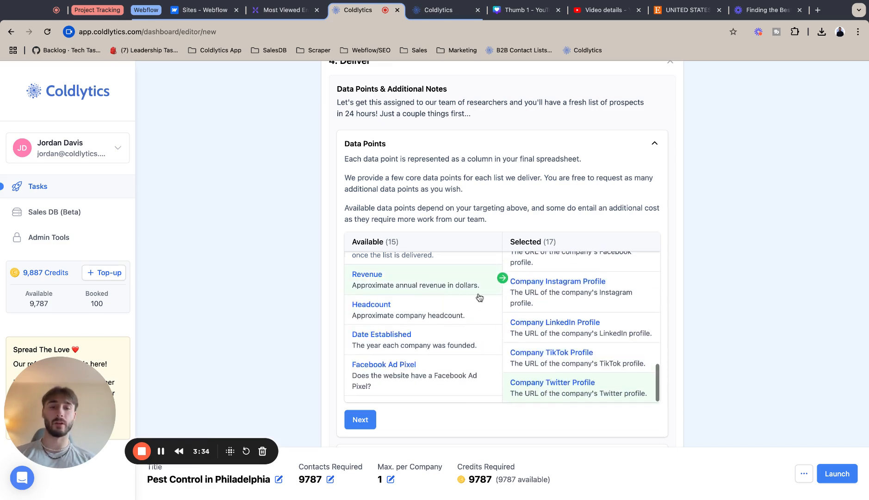
- Add the Revenue, Headcount and Date Established data points to the selection
{"action": "scroll", "coordinate": [582, 344], "scroll_direction": "up", "scroll_amount": 1}
{"action": "scroll", "coordinate": [583, 345], "scroll_direction": "down", "scroll_amount": 1}
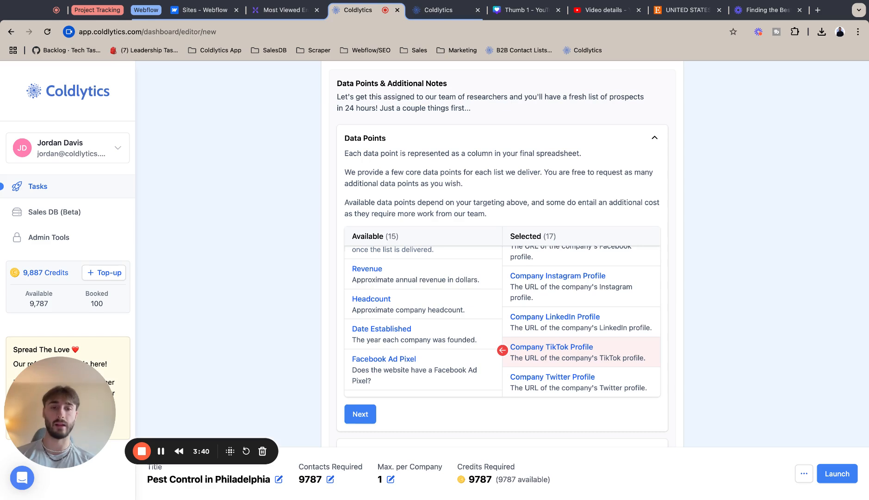
{"action": "scroll", "coordinate": [582, 345], "scroll_direction": "down", "scroll_amount": 1}
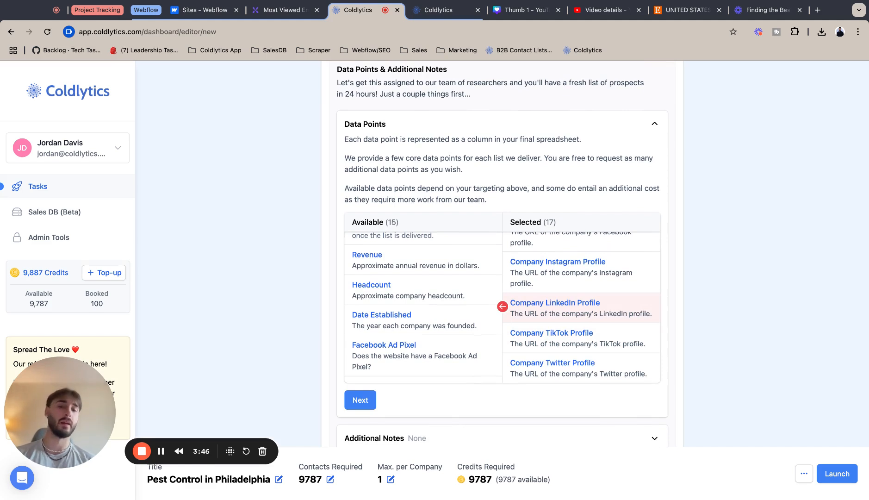
{"action": "scroll", "coordinate": [423, 282], "scroll_direction": "up", "scroll_amount": 1}
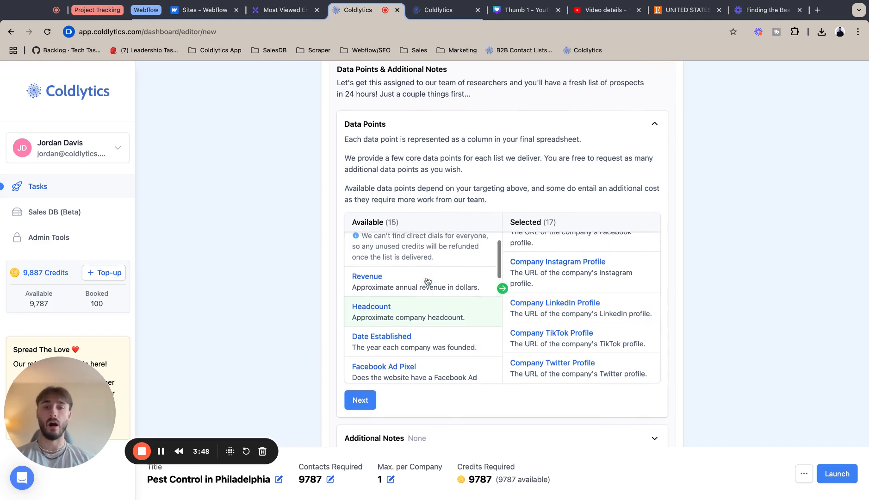
{"action": "left_click", "coordinate": [421, 283]}
{"action": "left_click", "coordinate": [421, 285]}
{"action": "left_click", "coordinate": [422, 285]}
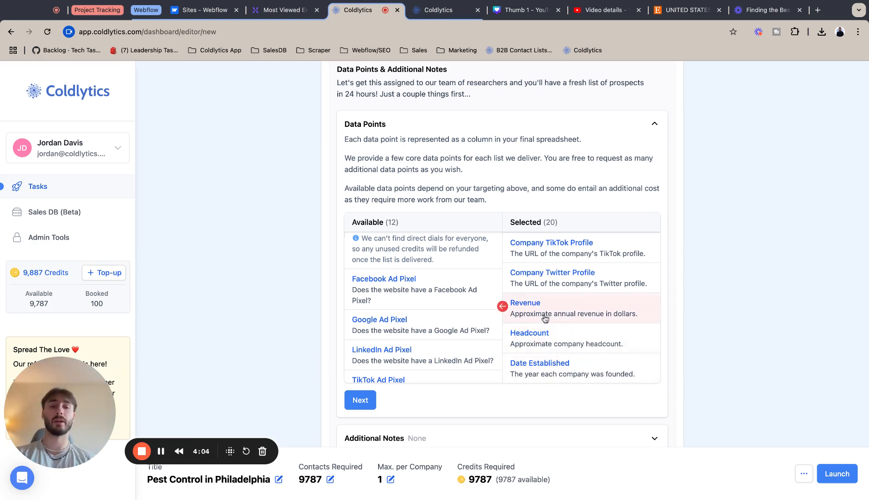
- Set the contacts required to 100 and add the Facebook, Google, LinkedIn and TikTok Ad Pixel data points to the selection
{"action": "left_click", "coordinate": [314, 477]}
{"action": "type", "text": "100"}
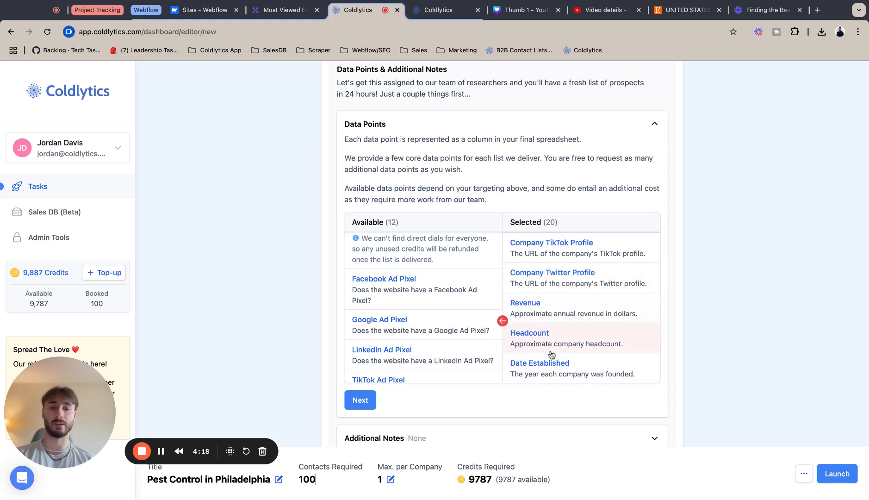
{"action": "left_click", "coordinate": [447, 300]}
{"action": "left_click", "coordinate": [445, 296]}
{"action": "left_click", "coordinate": [446, 296]}
{"action": "left_click", "coordinate": [444, 297]}
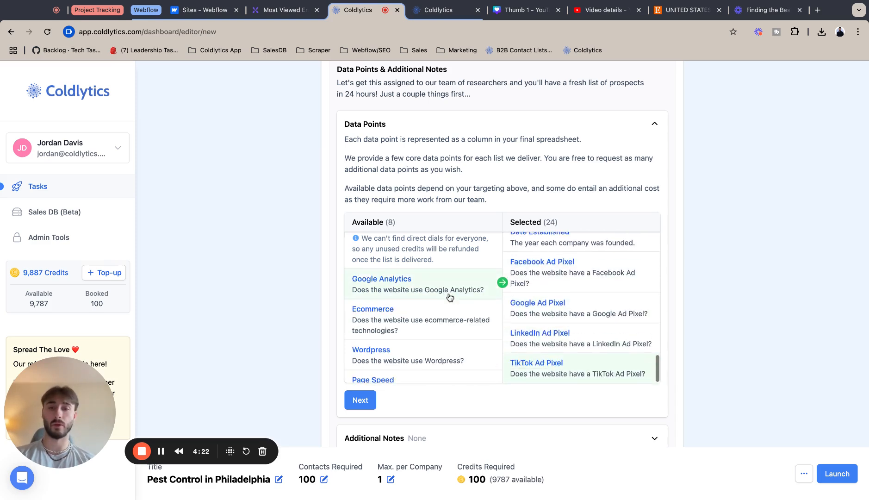
- Add the Google Analytics, Ecommerce, Wordpress and Page Speed data points to the selection
{"action": "scroll", "coordinate": [618, 324], "scroll_direction": "down", "scroll_amount": 2}
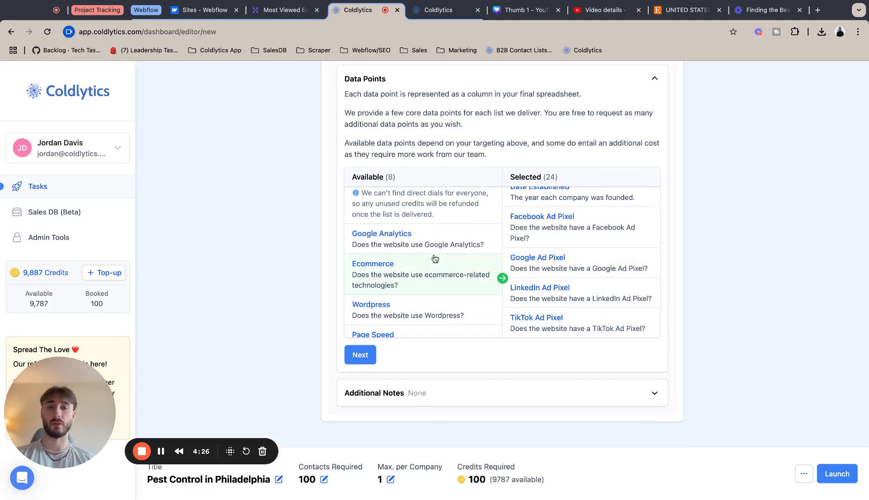
{"action": "left_click", "coordinate": [396, 239]}
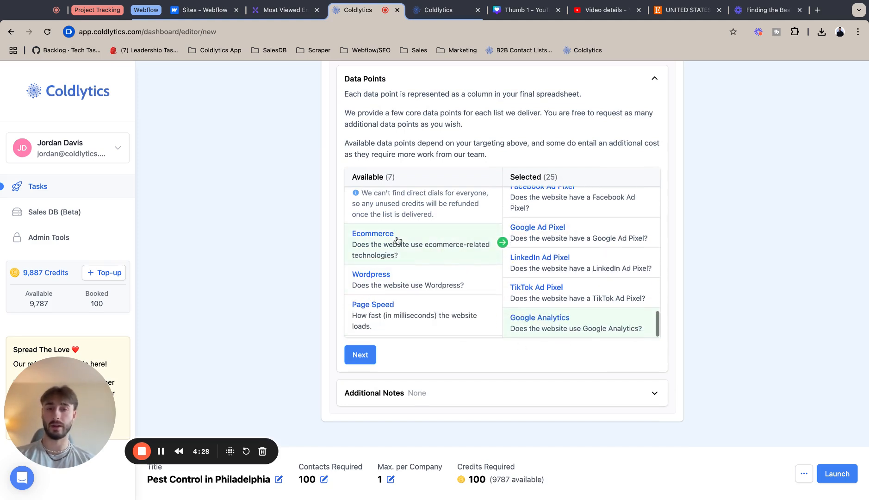
{"action": "left_click", "coordinate": [395, 239]}
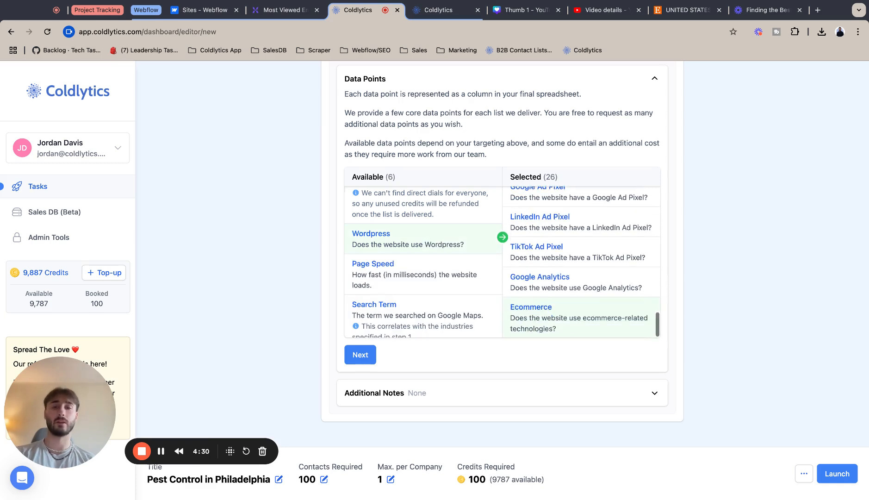
{"action": "left_click", "coordinate": [398, 239]}
{"action": "left_click", "coordinate": [398, 239]}
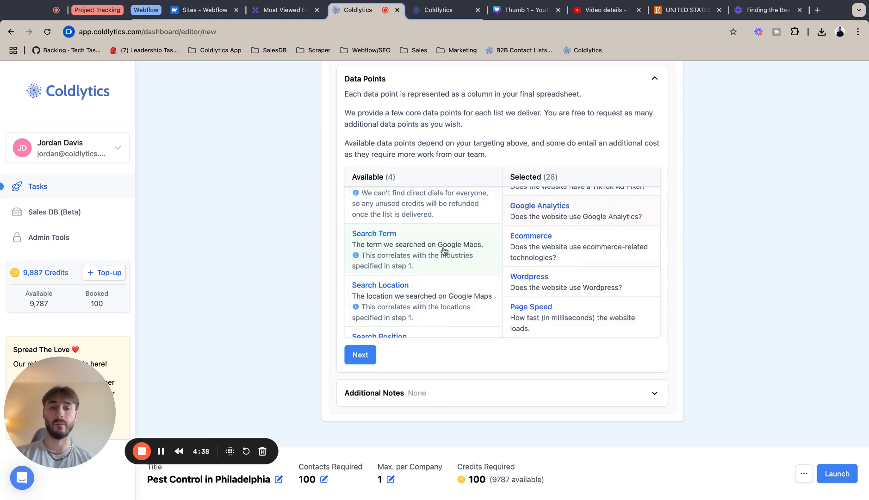
- Add the Search Term, Search Location and Search Position data points to the selection
{"action": "left_click", "coordinate": [401, 252]}
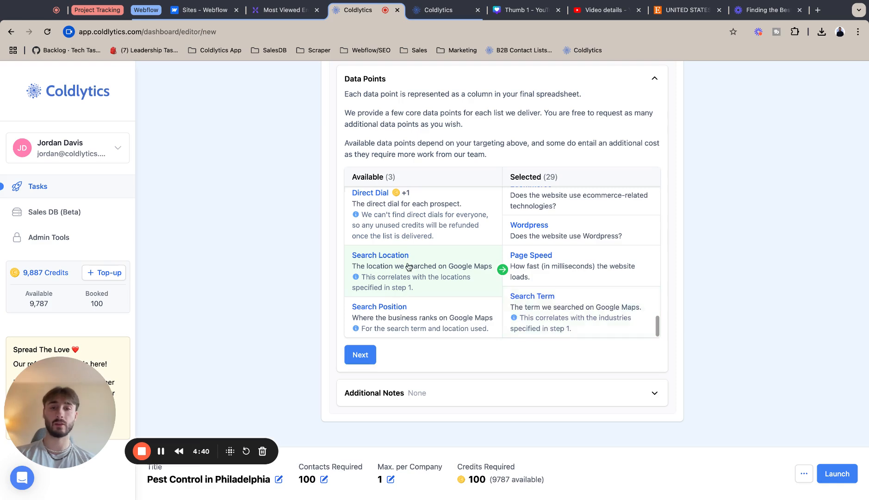
{"action": "left_click", "coordinate": [408, 265]}
{"action": "left_click", "coordinate": [407, 266]}
{"action": "scroll", "coordinate": [569, 252], "scroll_direction": "up", "scroll_amount": 2}
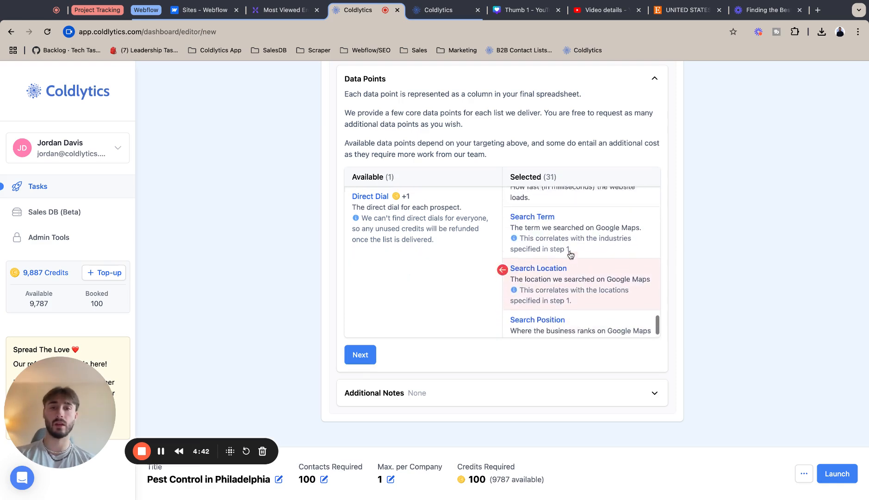
- Finish the Deliver stage without additional notes and save the task as a draft
{"action": "scroll", "coordinate": [570, 149], "scroll_direction": "up", "scroll_amount": 10}
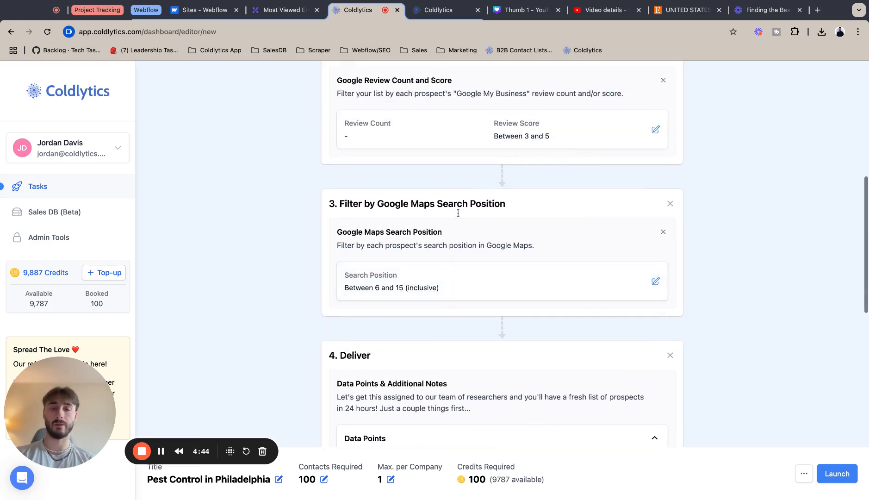
{"action": "scroll", "coordinate": [459, 218], "scroll_direction": "down", "scroll_amount": 10}
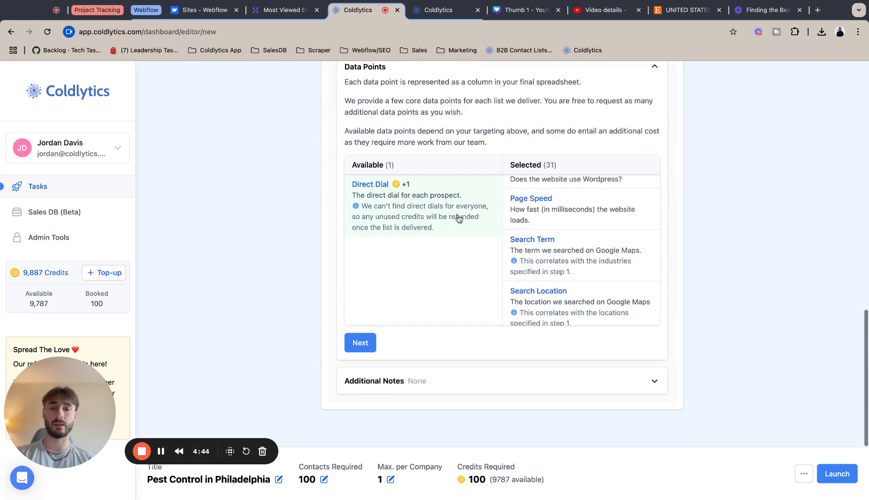
{"action": "left_click", "coordinate": [356, 343]}
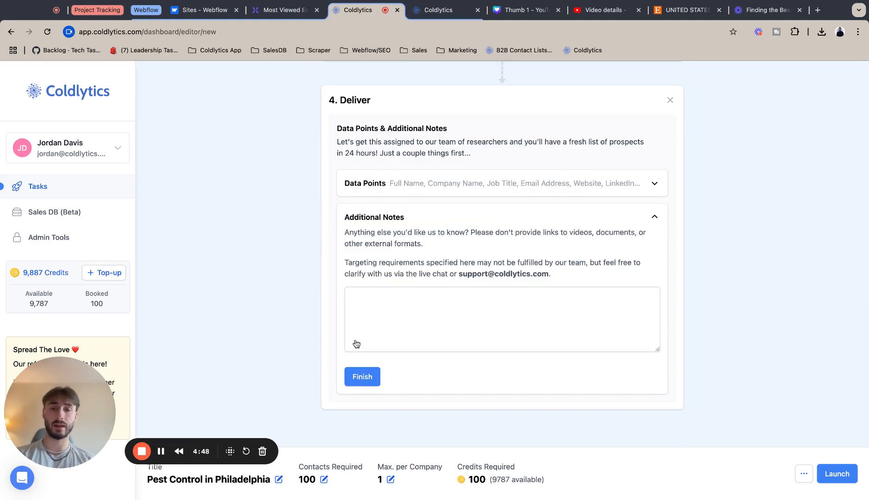
{"action": "left_click", "coordinate": [358, 384]}
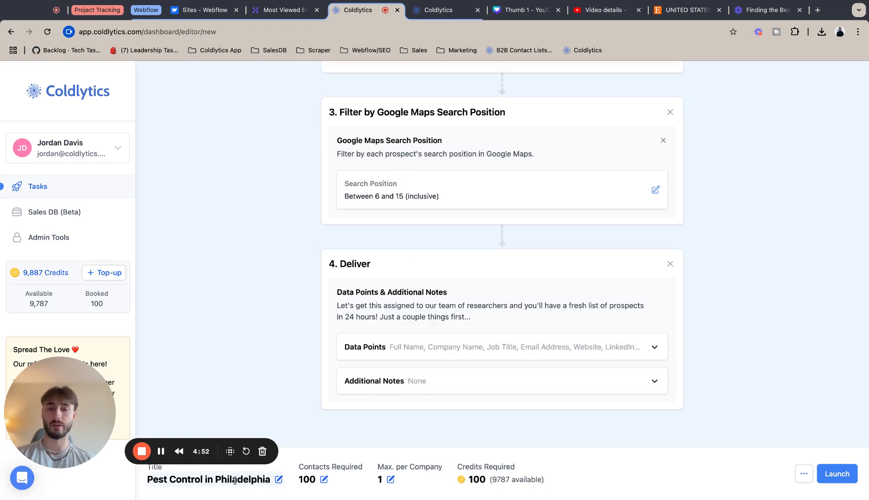
{"action": "left_click", "coordinate": [804, 473]}
{"action": "left_click", "coordinate": [786, 451]}
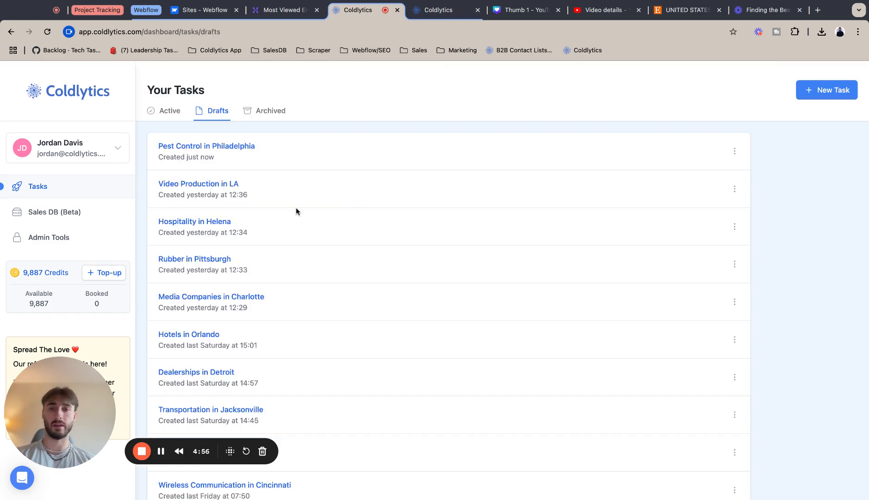
- Reopen the Pest Control in Philadelphia draft, review its targeting, filter and delivery settings, and launch the task
{"action": "left_click", "coordinate": [243, 147]}
{"action": "scroll", "coordinate": [388, 399], "scroll_direction": "down", "scroll_amount": 10}
{"action": "scroll", "coordinate": [423, 303], "scroll_direction": "up", "scroll_amount": 10}
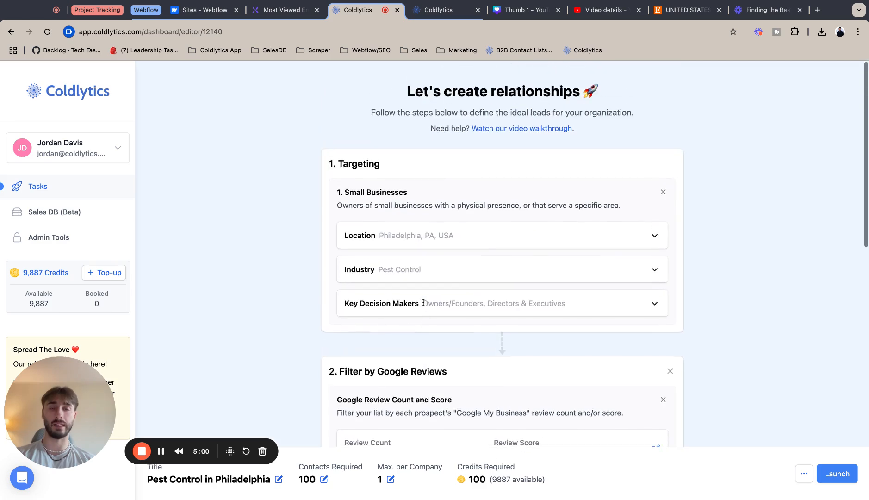
{"action": "scroll", "coordinate": [423, 303], "scroll_direction": "down", "scroll_amount": 6}
{"action": "scroll", "coordinate": [426, 298], "scroll_direction": "up", "scroll_amount": 5}
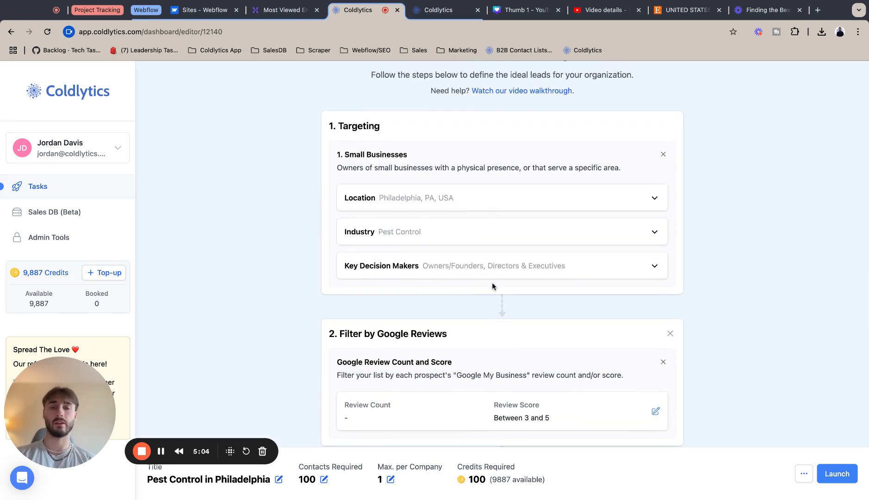
{"action": "scroll", "coordinate": [492, 284], "scroll_direction": "down", "scroll_amount": 7}
{"action": "scroll", "coordinate": [492, 280], "scroll_direction": "up", "scroll_amount": 3}
{"action": "scroll", "coordinate": [614, 273], "scroll_direction": "down", "scroll_amount": 1}
{"action": "scroll", "coordinate": [614, 271], "scroll_direction": "down", "scroll_amount": 3}
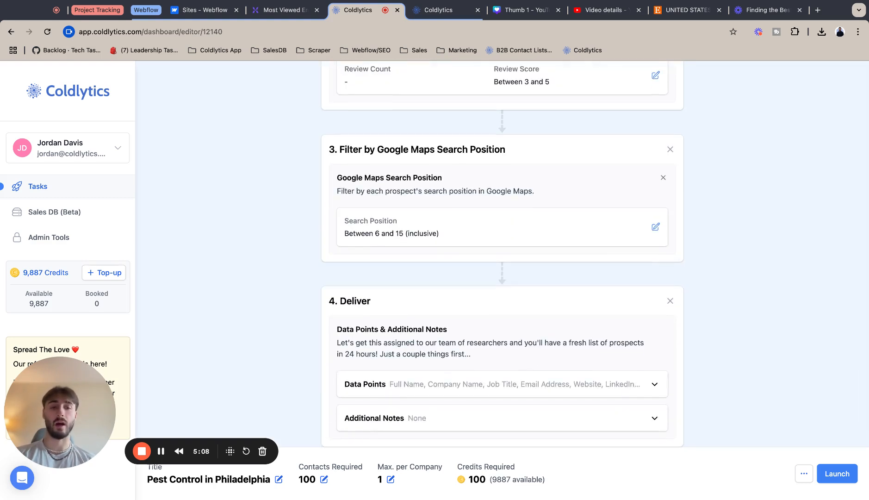
{"action": "left_click", "coordinate": [837, 473]}
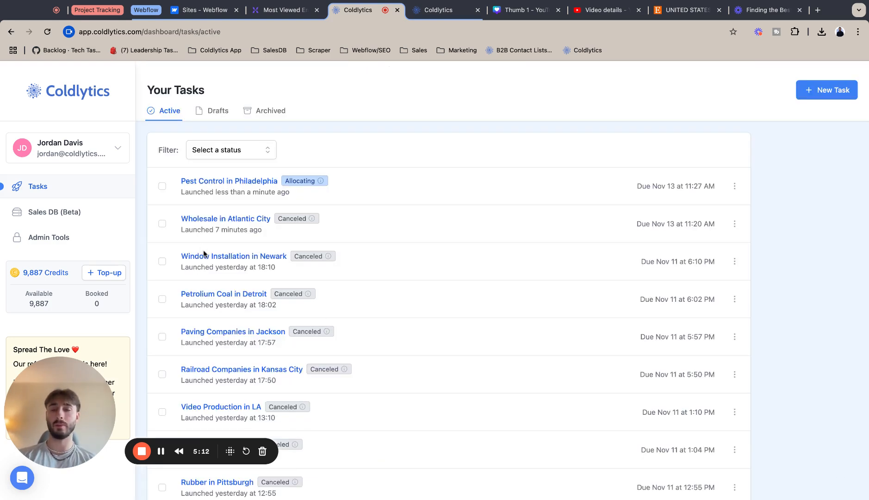